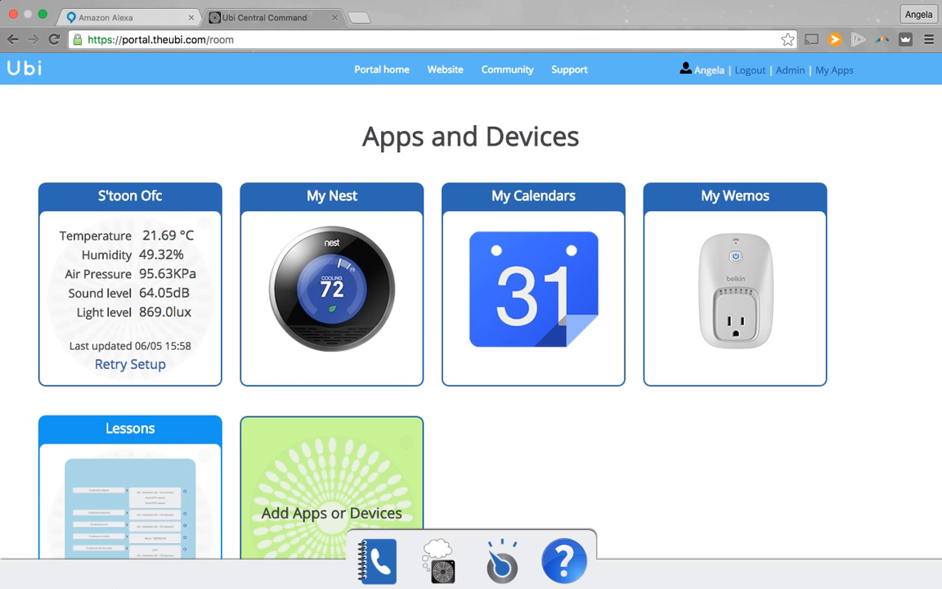
Step: Go to the Lessons page from the apps and devices page
{"action": "left_click", "coordinate": [120, 514]}
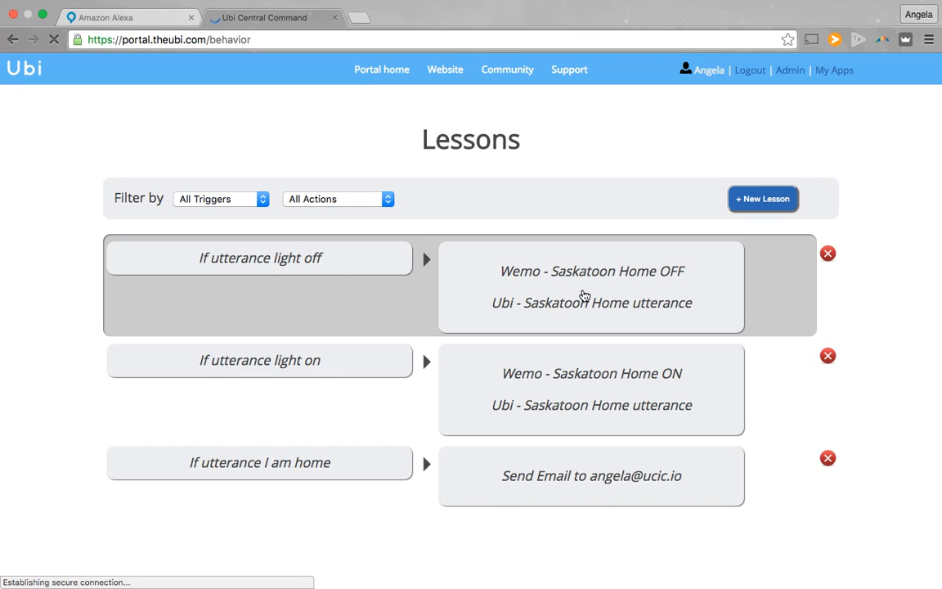
Step: Start a new lesson with trigger Alexa > Utterance, phrase 'Supper is ready', typo corrected
{"action": "left_click", "coordinate": [762, 200]}
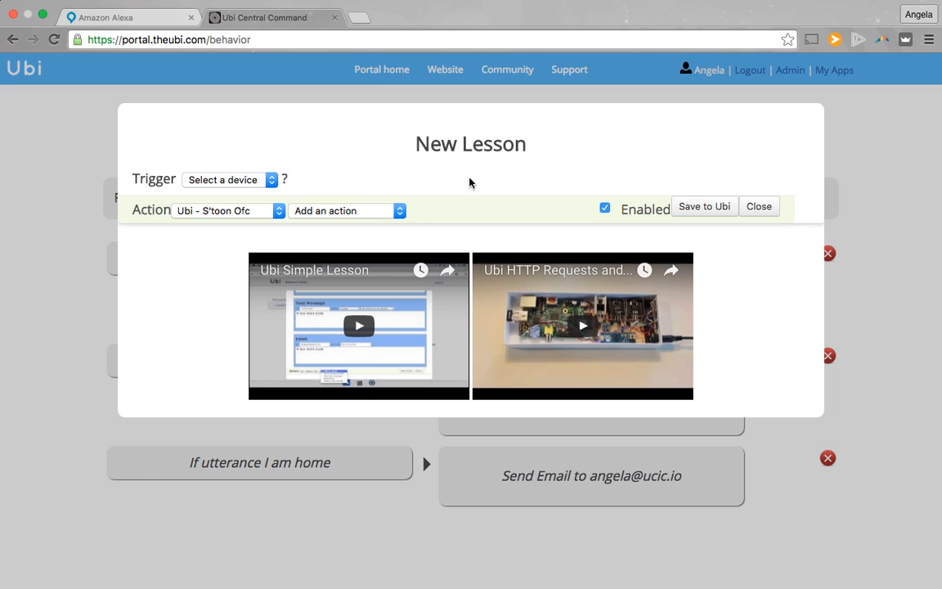
{"action": "left_click", "coordinate": [245, 179]}
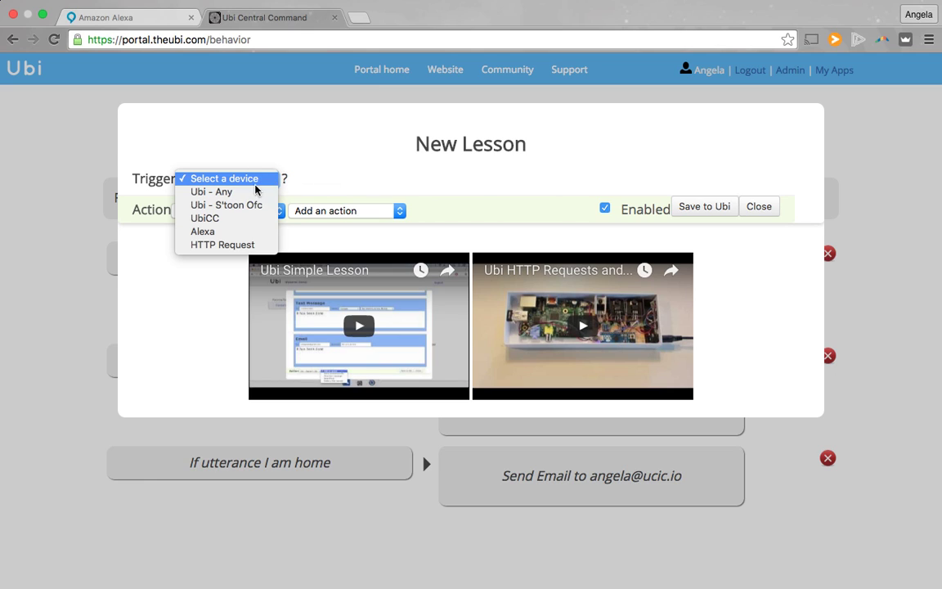
{"action": "left_click", "coordinate": [203, 232]}
{"action": "left_click", "coordinate": [311, 179]}
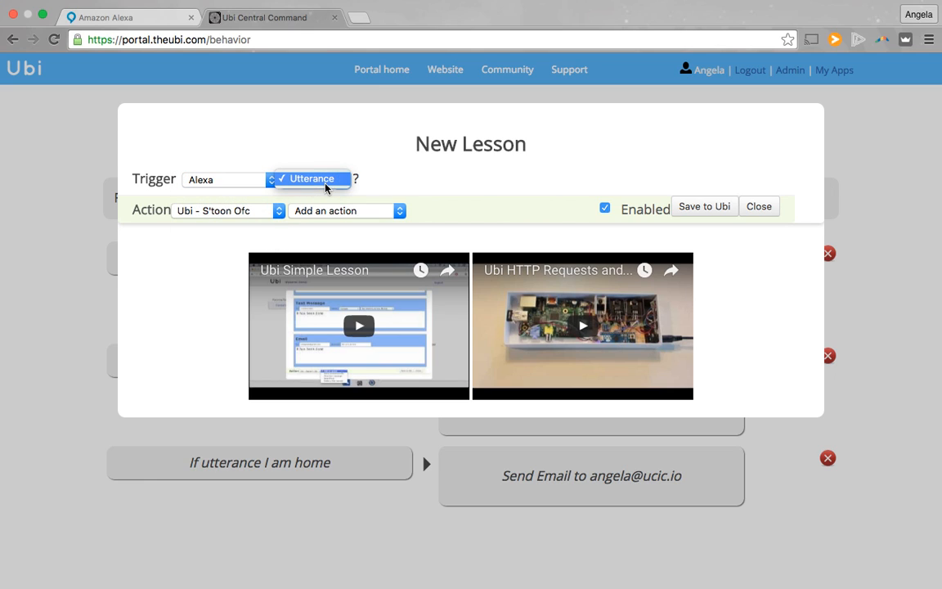
{"action": "left_click", "coordinate": [312, 178]}
{"action": "left_click", "coordinate": [383, 181]}
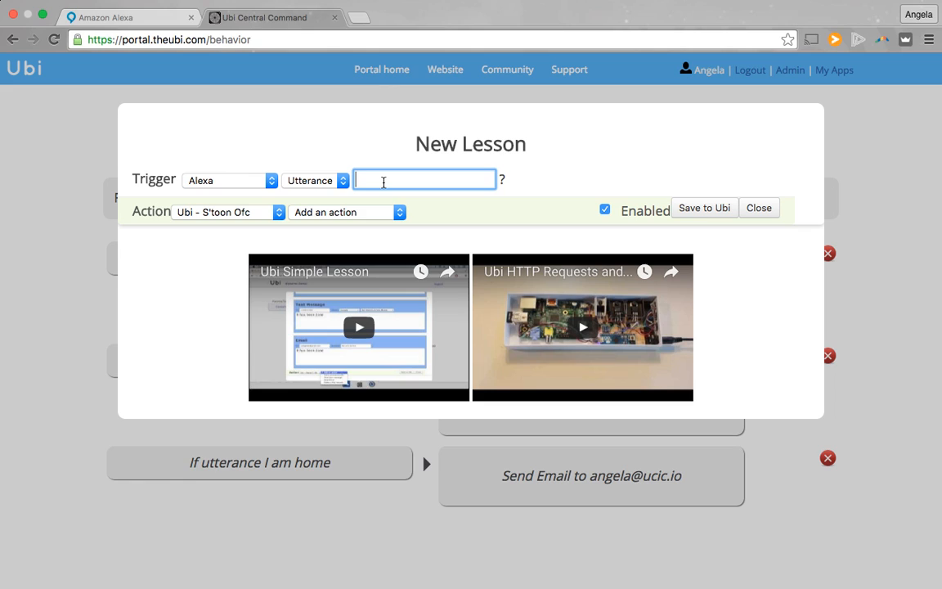
{"action": "type", "text": "S"}
{"action": "type", "text": "upper is"}
{"action": "type", "text": " redy"}
{"action": "key", "text": "BackSpace"}
{"action": "key", "text": "BackSpace"}
{"action": "type", "text": "ady"}
Step: Add an Email action with recipient address, subject 'Supper is ready' and body 'Come and get it'
{"action": "left_click", "coordinate": [242, 215]}
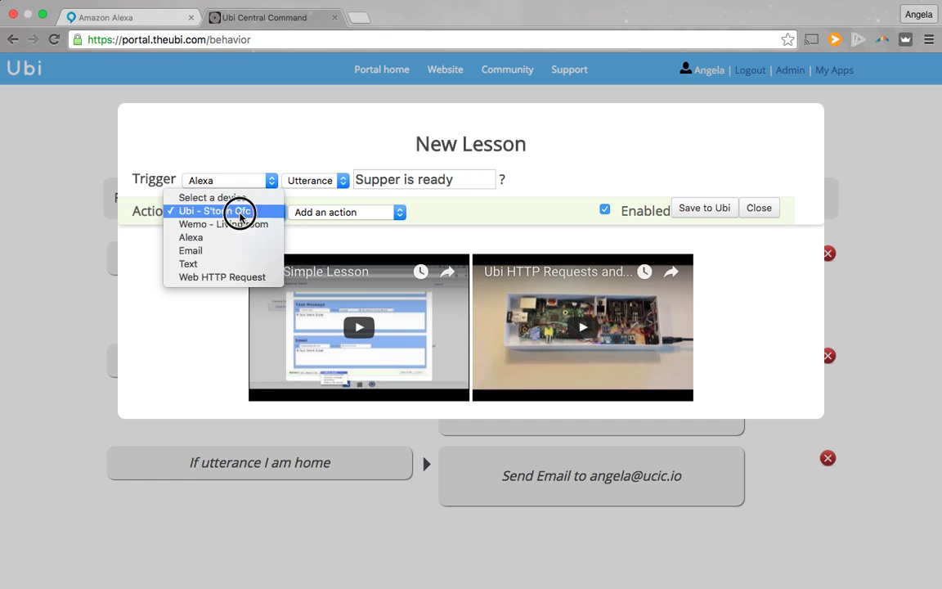
{"action": "left_click", "coordinate": [198, 252]}
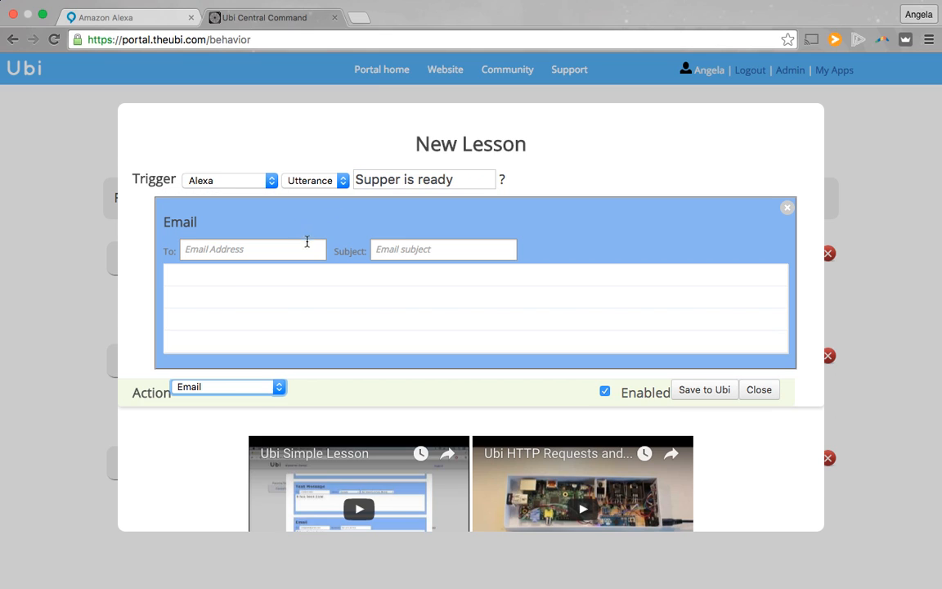
{"action": "left_click", "coordinate": [297, 248]}
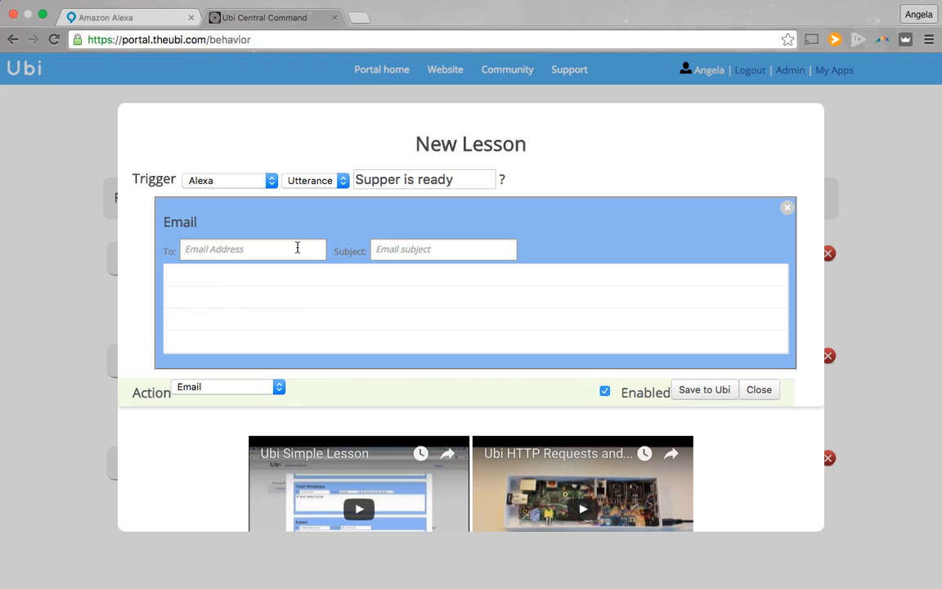
{"action": "key", "text": "Tab"}
{"action": "type", "text": "Supper is r"}
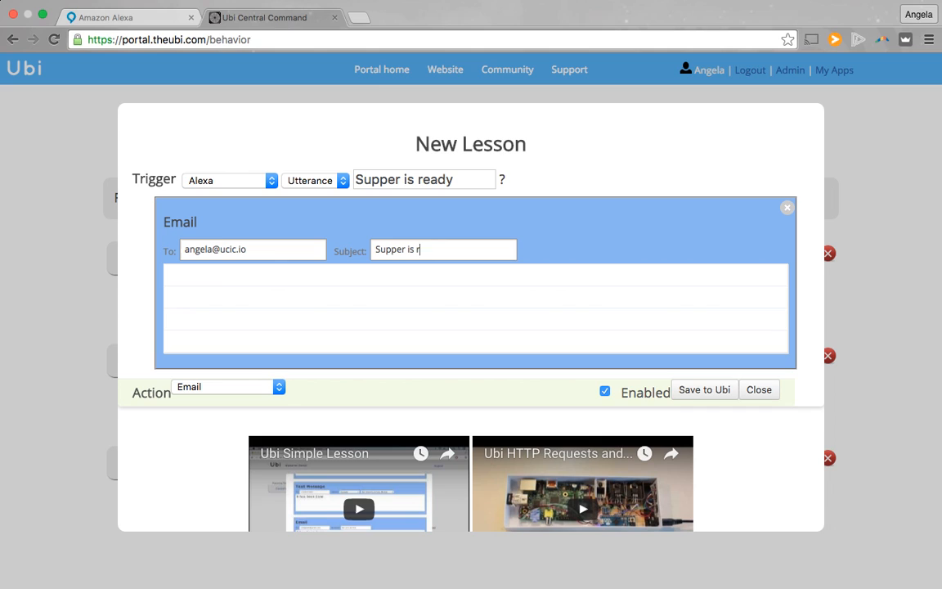
{"action": "type", "text": "eady"}
{"action": "key", "text": "Tab"}
{"action": "type", "text": "Come and "}
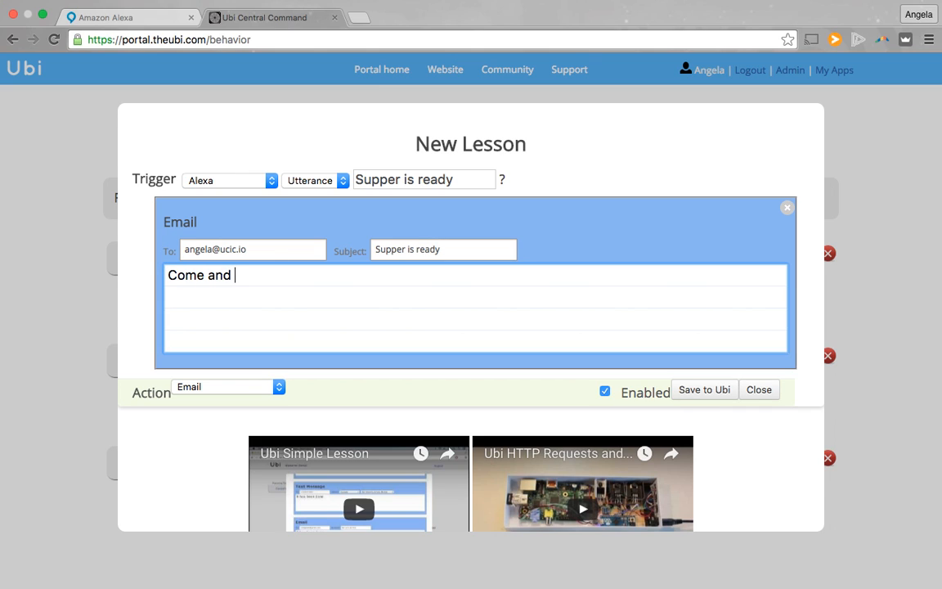
{"action": "type", "text": "get it"}
{"action": "left_click", "coordinate": [255, 386]}
{"action": "left_click", "coordinate": [197, 386]}
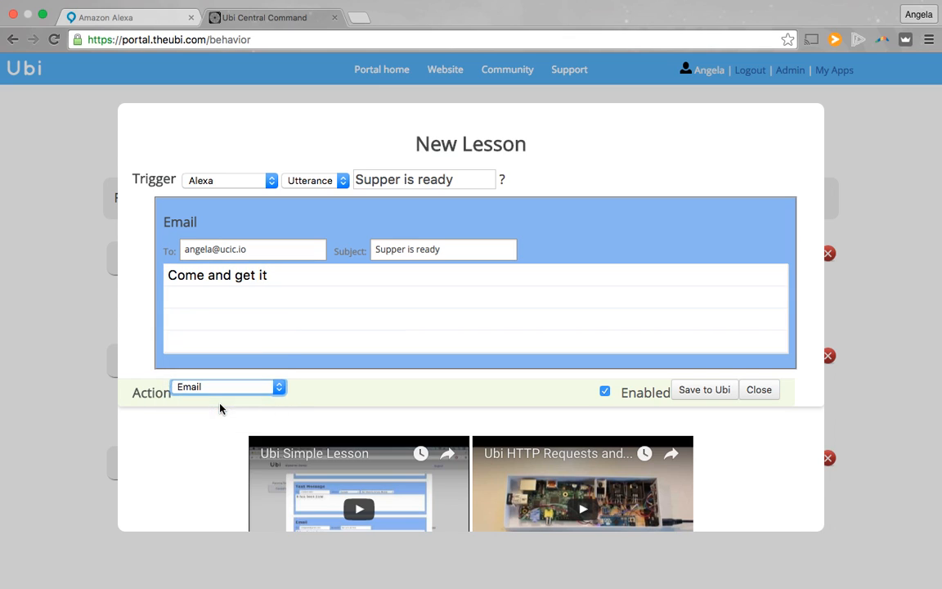
Step: Add a Text action to a Canada / Rogers Wireless number with message 'Supper is ready'
{"action": "left_click", "coordinate": [229, 386]}
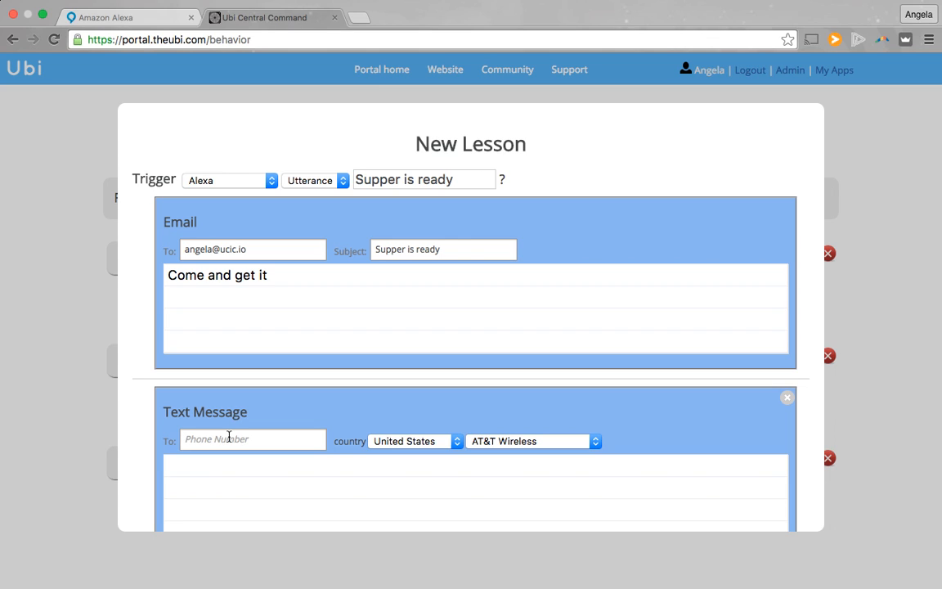
{"action": "left_click", "coordinate": [413, 442]}
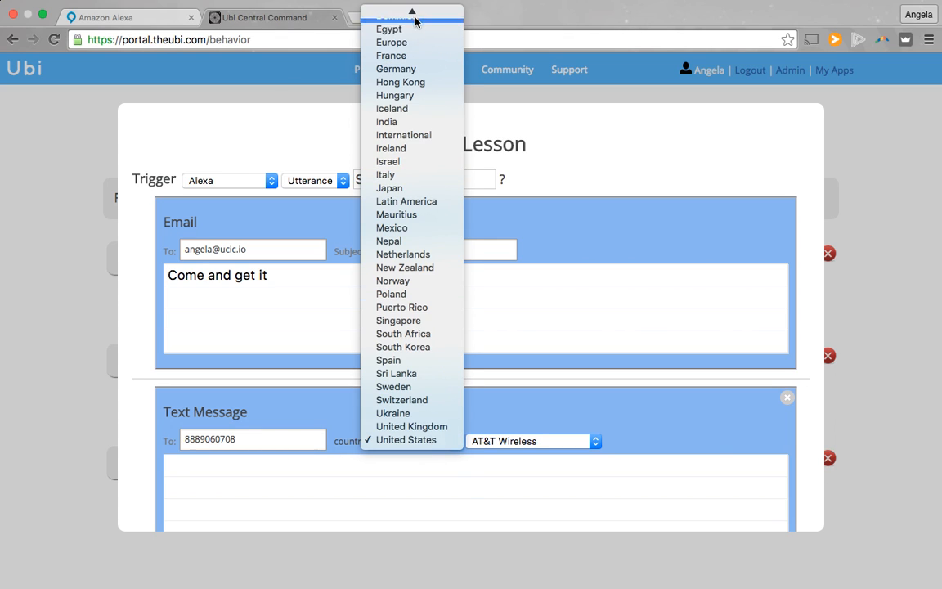
{"action": "scroll", "coordinate": [413, 25], "scroll_direction": "up", "scroll_amount": 5}
{"action": "left_click", "coordinate": [392, 93]}
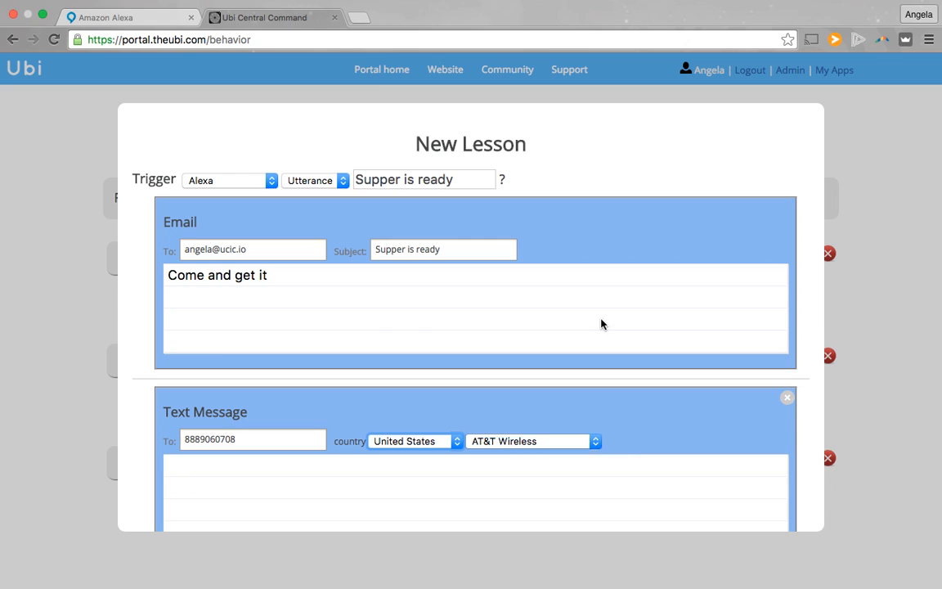
{"action": "left_click", "coordinate": [558, 441]}
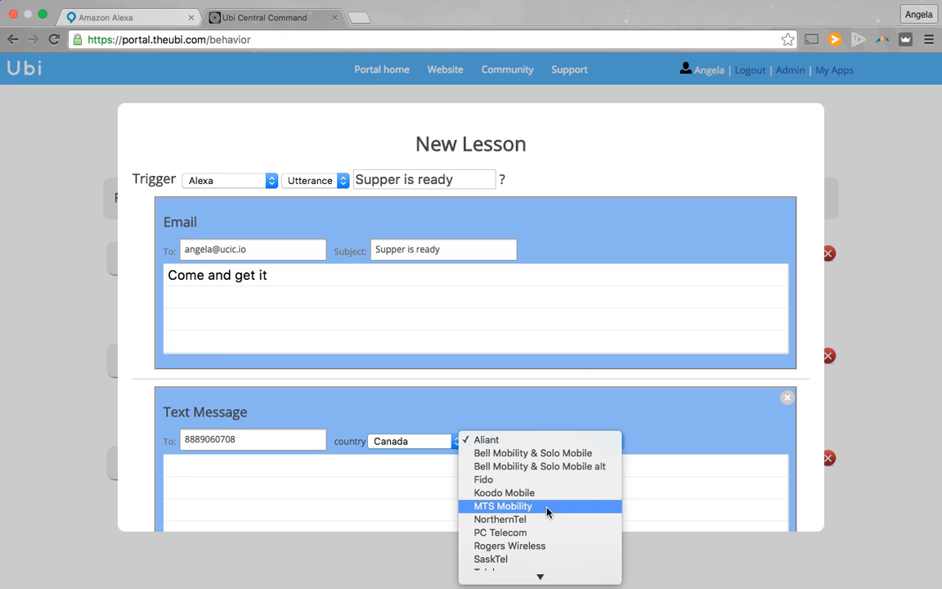
{"action": "left_click", "coordinate": [509, 545]}
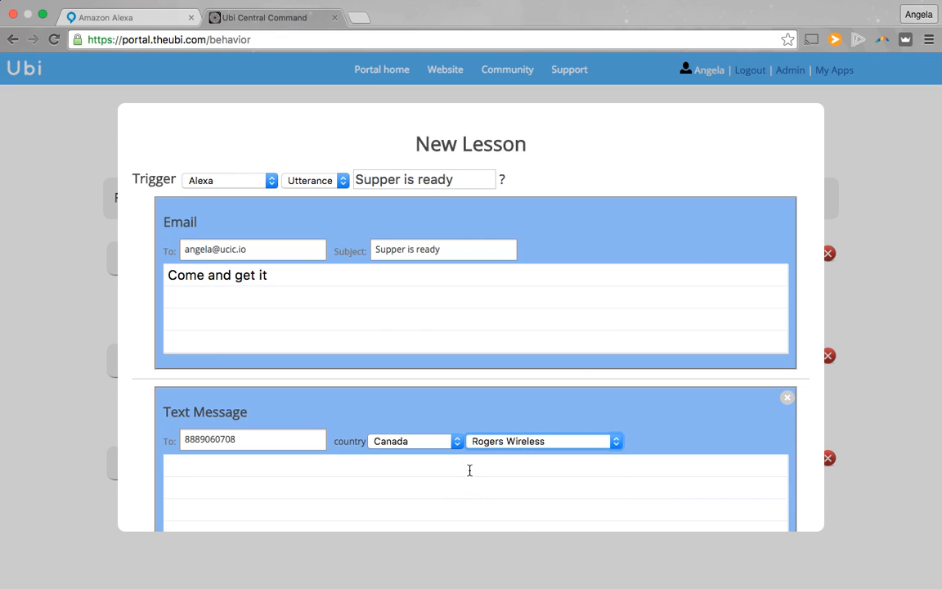
{"action": "left_click", "coordinate": [469, 470]}
{"action": "type", "text": "Supper is ready"}
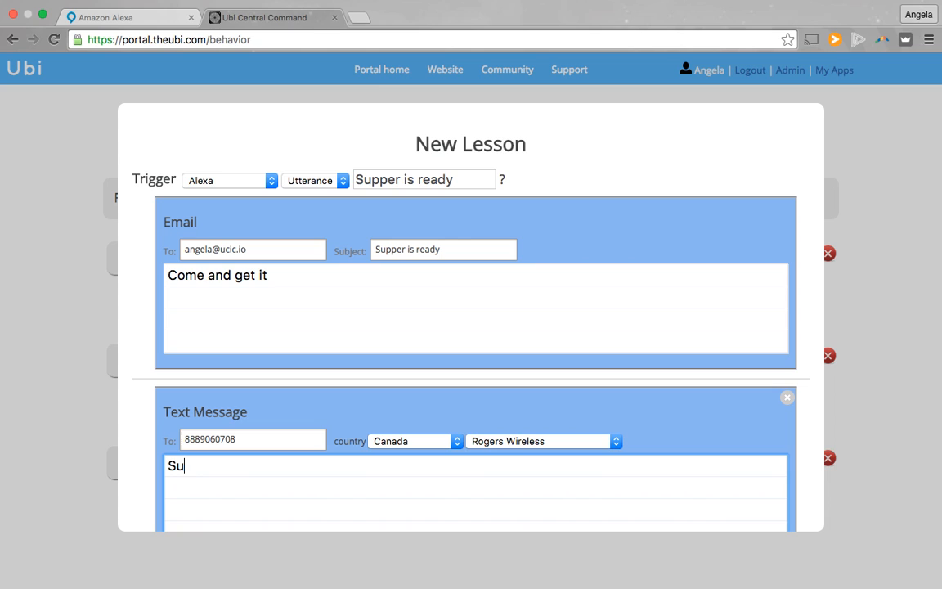
{"action": "scroll", "coordinate": [470, 409], "scroll_direction": "down", "scroll_amount": 5}
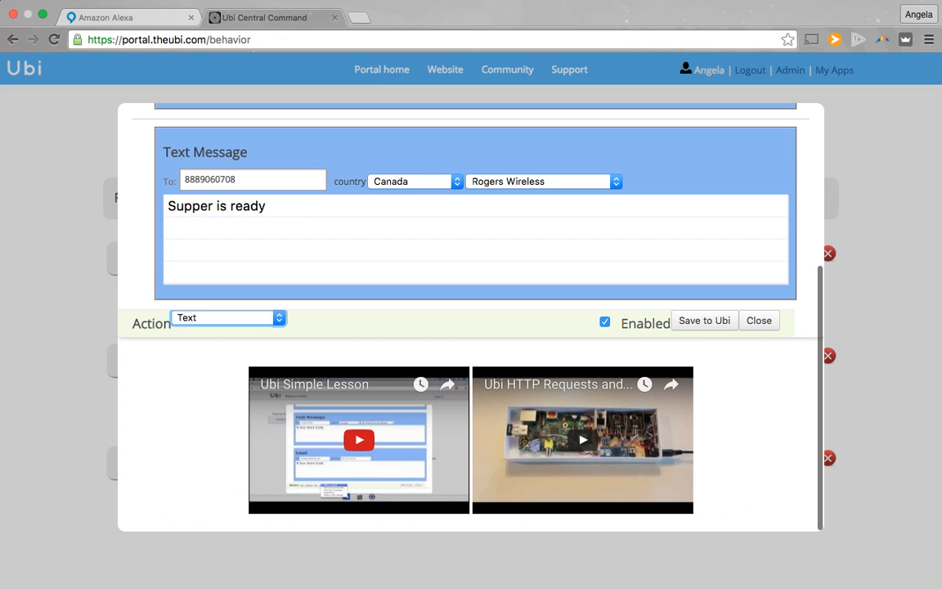
Step: Save the lesson to Ubi so it appears in the lessons list
{"action": "left_click", "coordinate": [717, 325]}
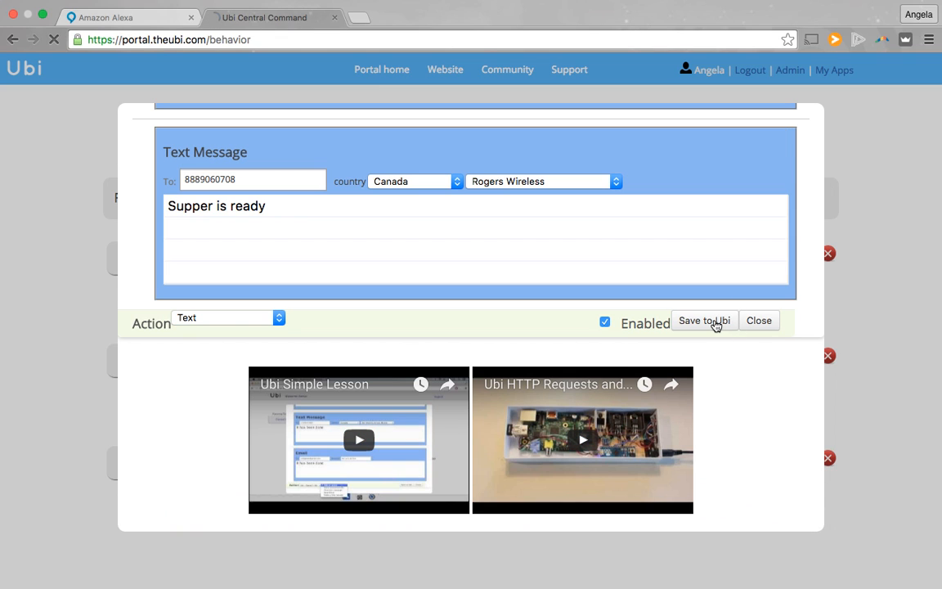